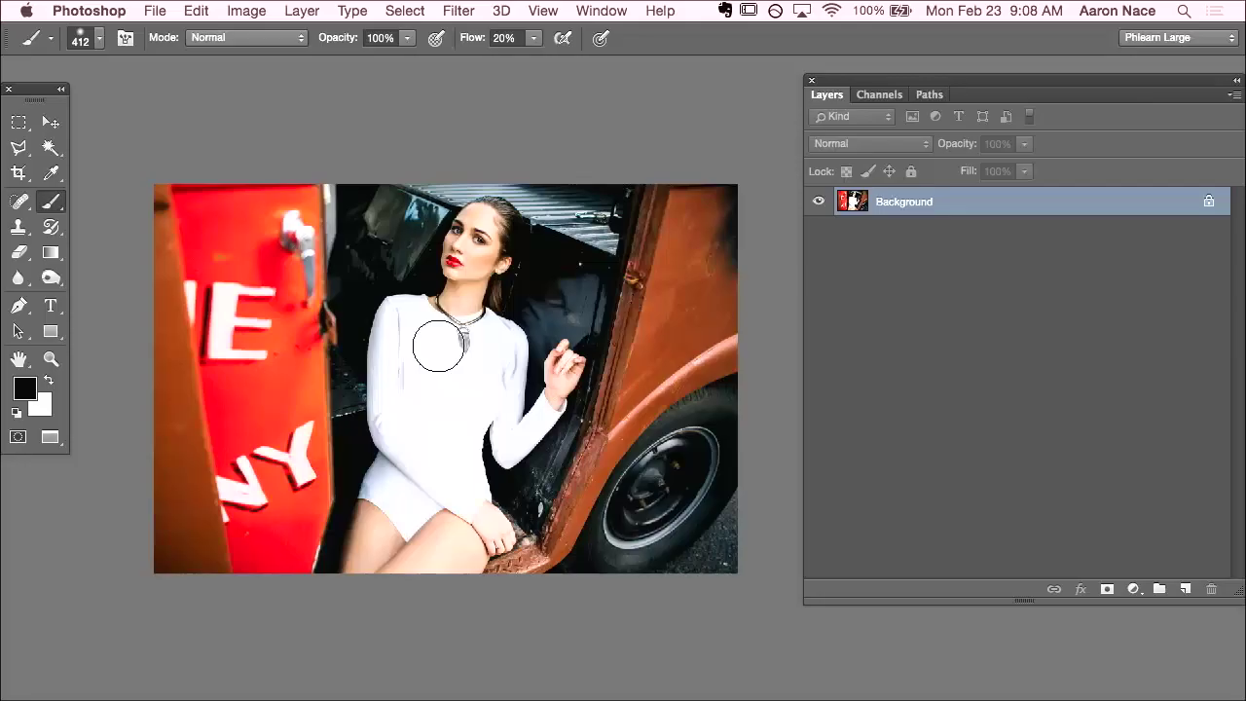
# Open the Edit menu with the truck-doorway portrait photo open.
pyautogui.click(193, 11)
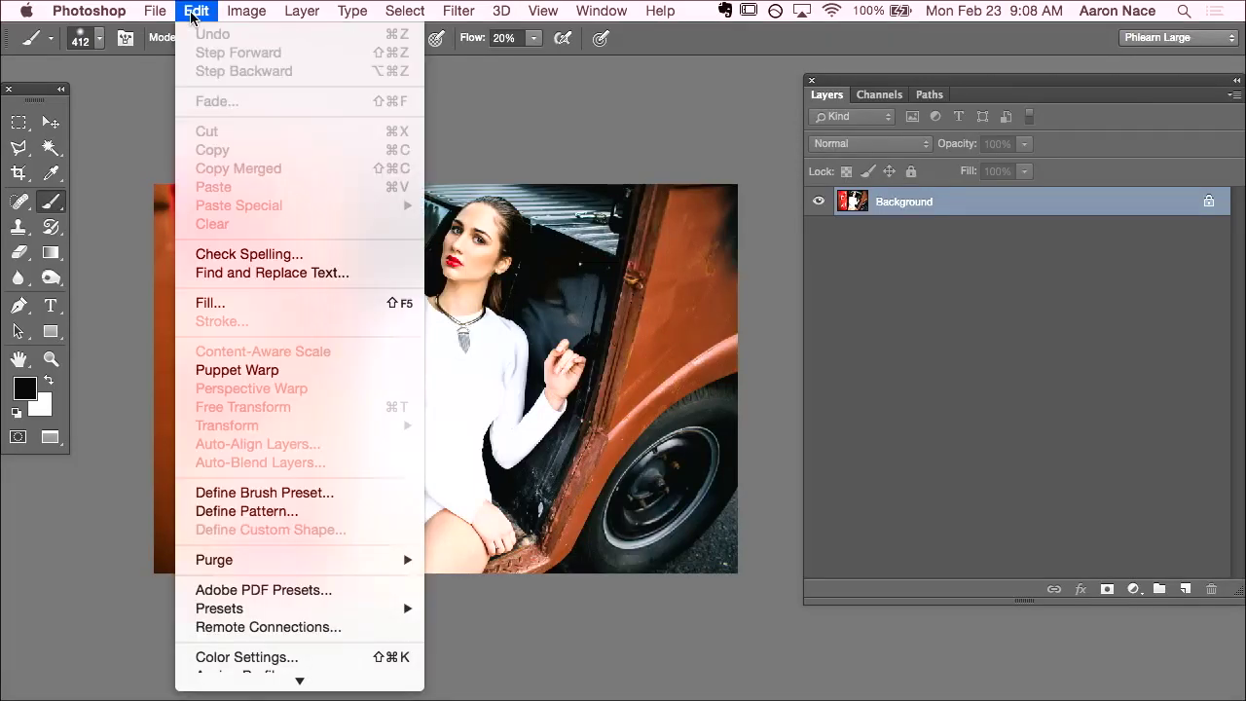
# Open Color Settings and check that the RGB working space list shows sRGB IEC61966-2.1.
pyautogui.click(288, 658)
pyautogui.moveTo(556, 47); pyautogui.dragTo(429, 83)
pyautogui.moveTo(266, 175)
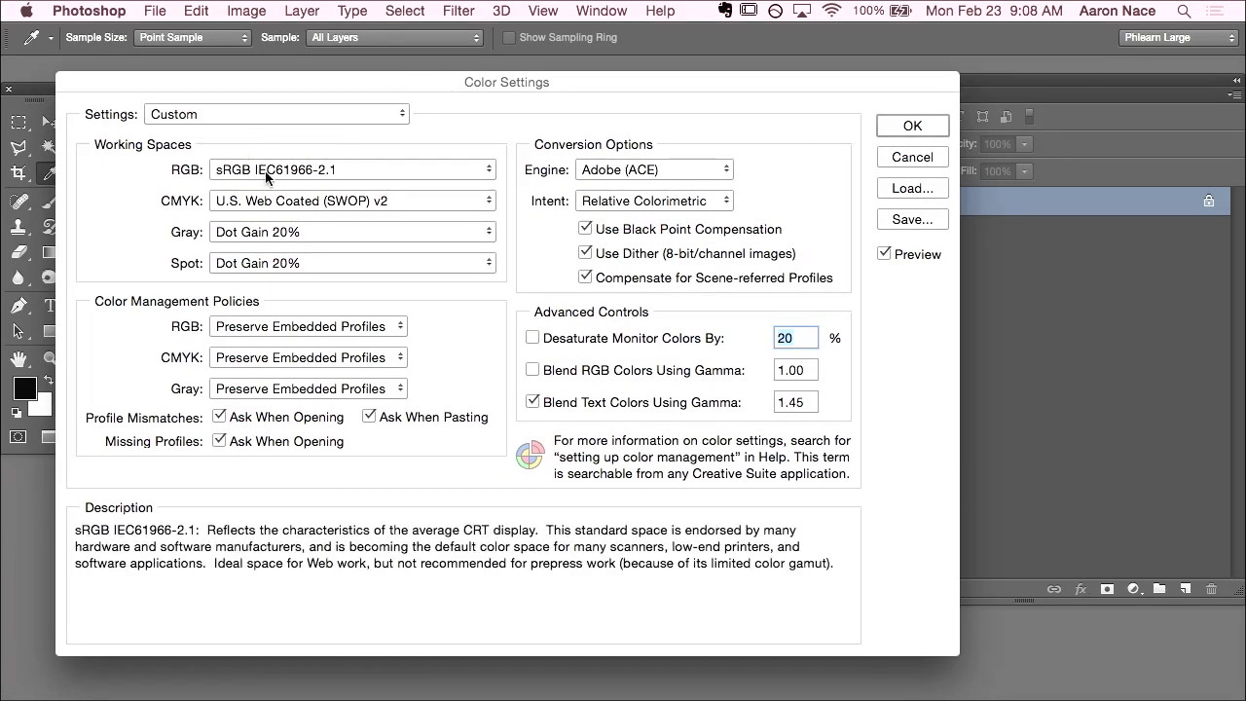
pyautogui.click(315, 171)
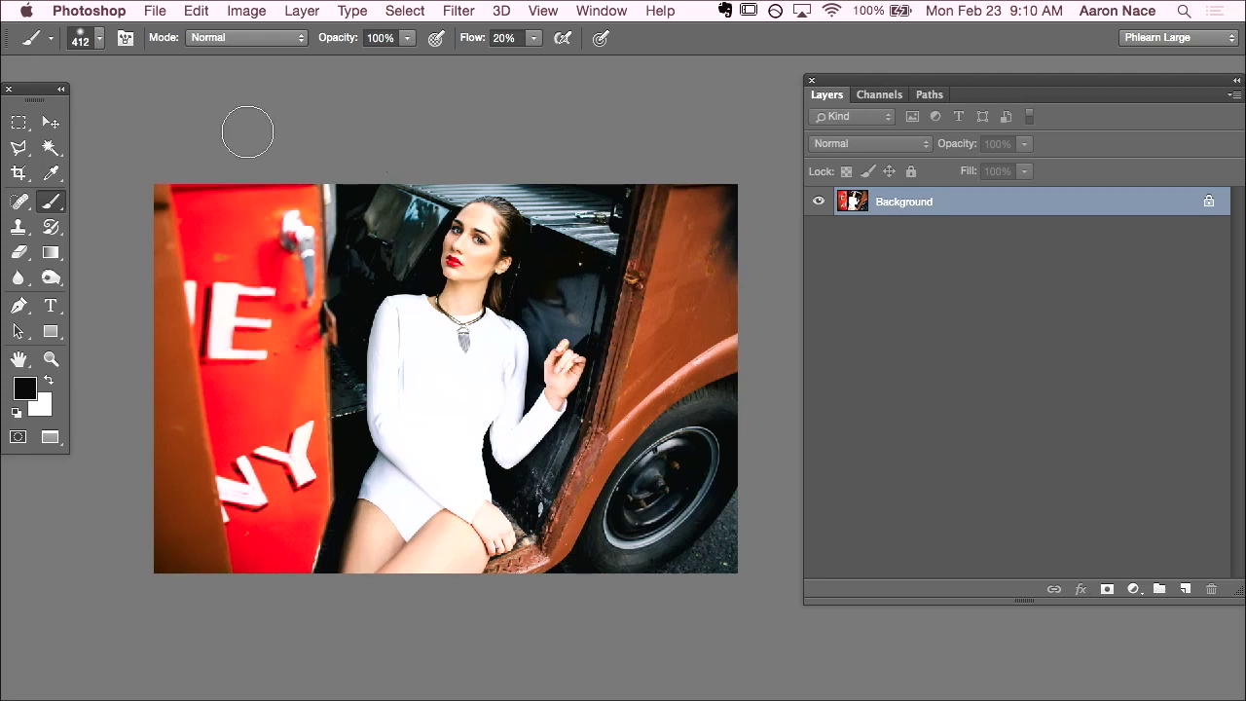
# Open Save for Web, previewing the photo as a quality-50 JPEG (793.4K) with Convert to sRGB on.
pyautogui.click(163, 10)
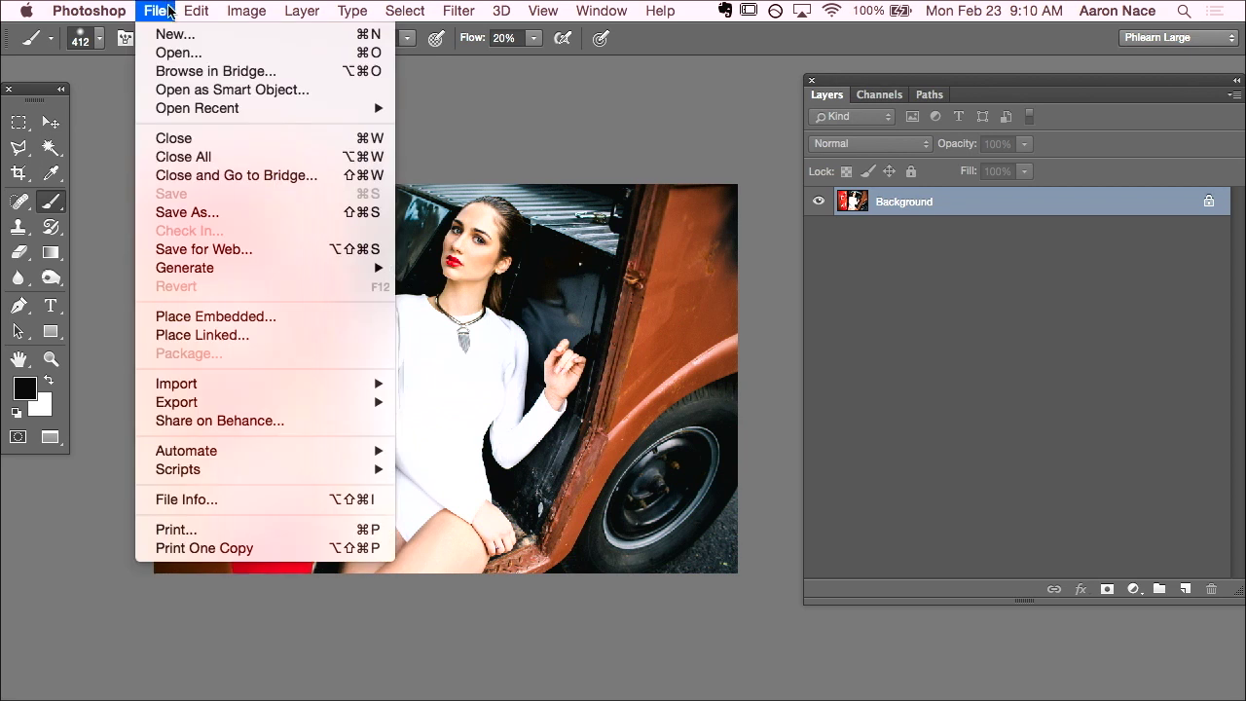
pyautogui.click(262, 256)
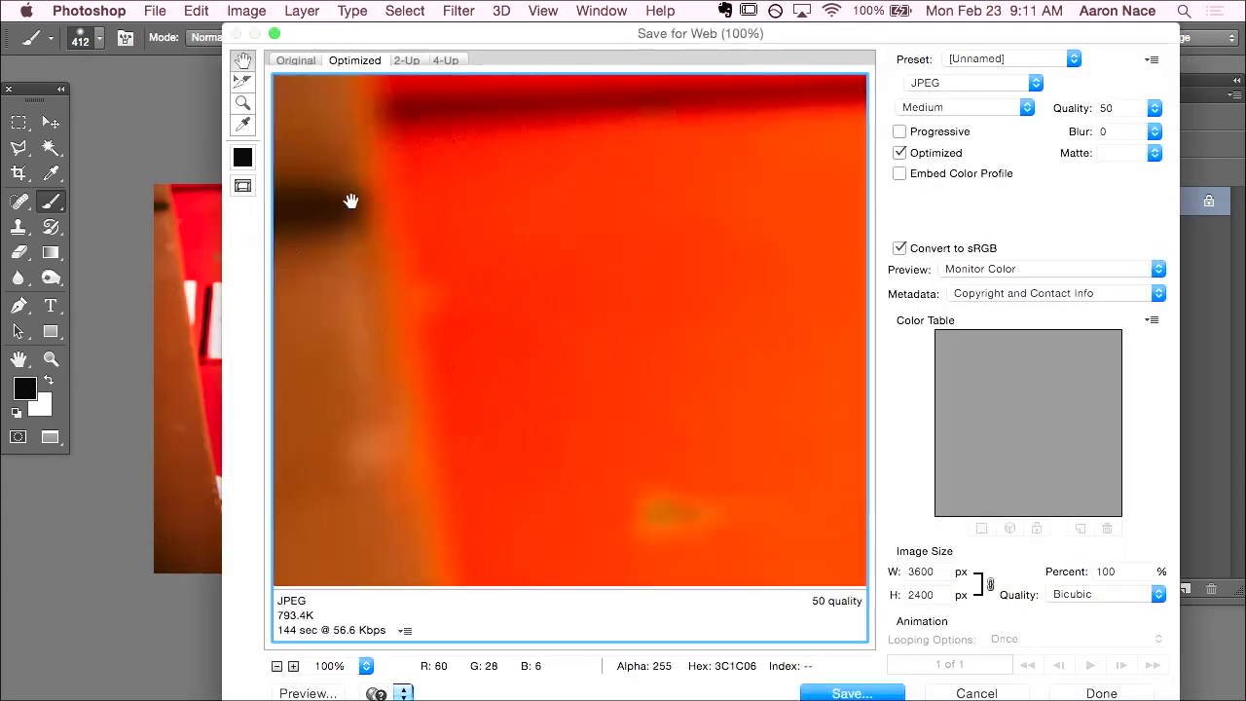
pyautogui.moveTo(533, 27); pyautogui.dragTo(382, 27)
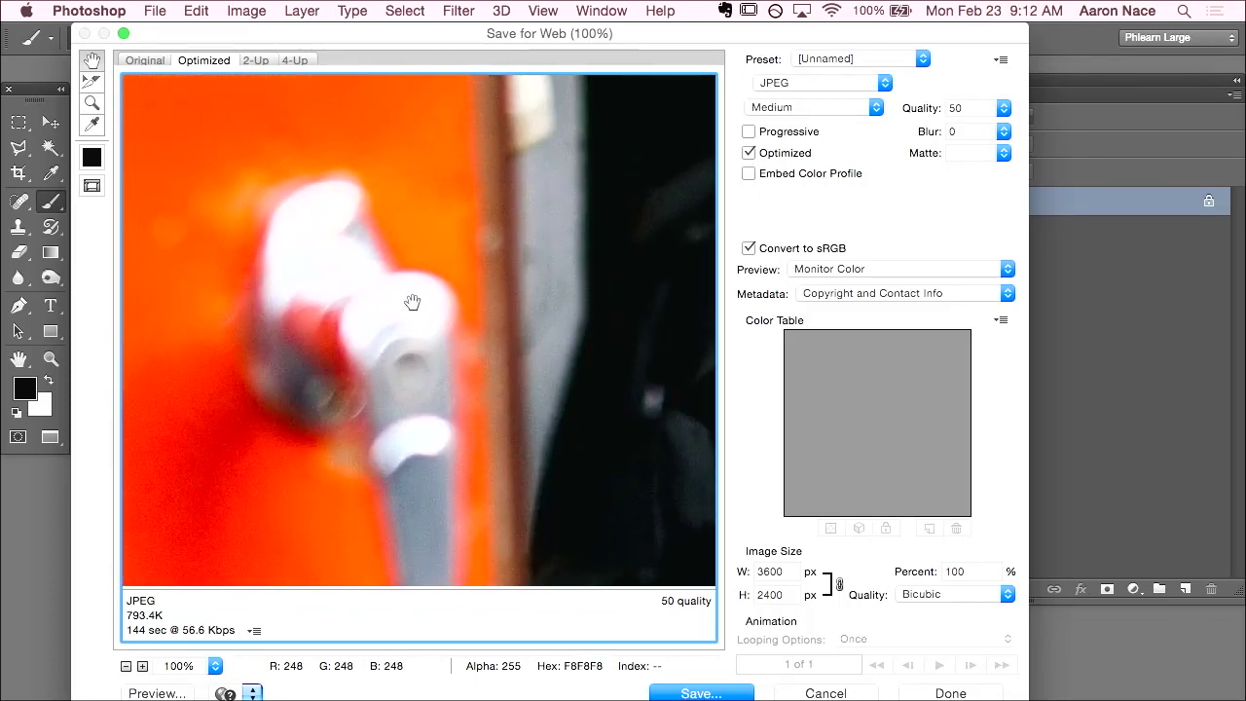
pyautogui.click(829, 83)
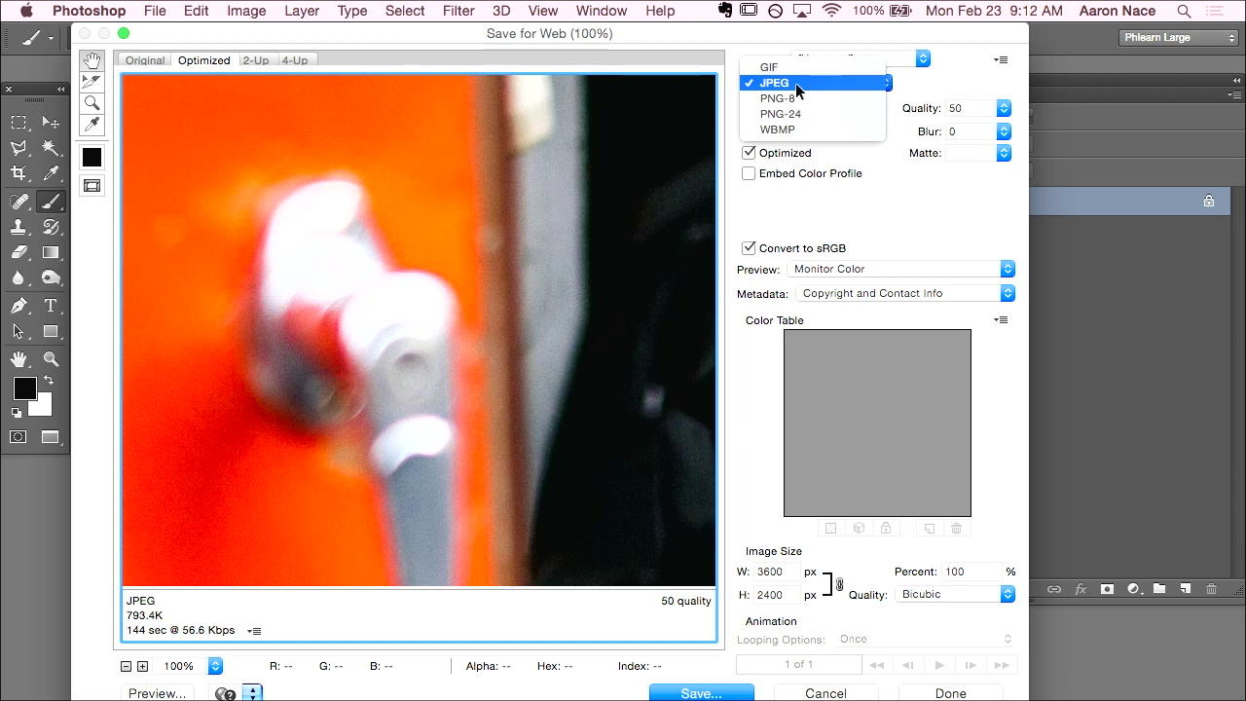
# Keep JPEG, Medium quality 50, as the export format.
pyautogui.click(801, 83)
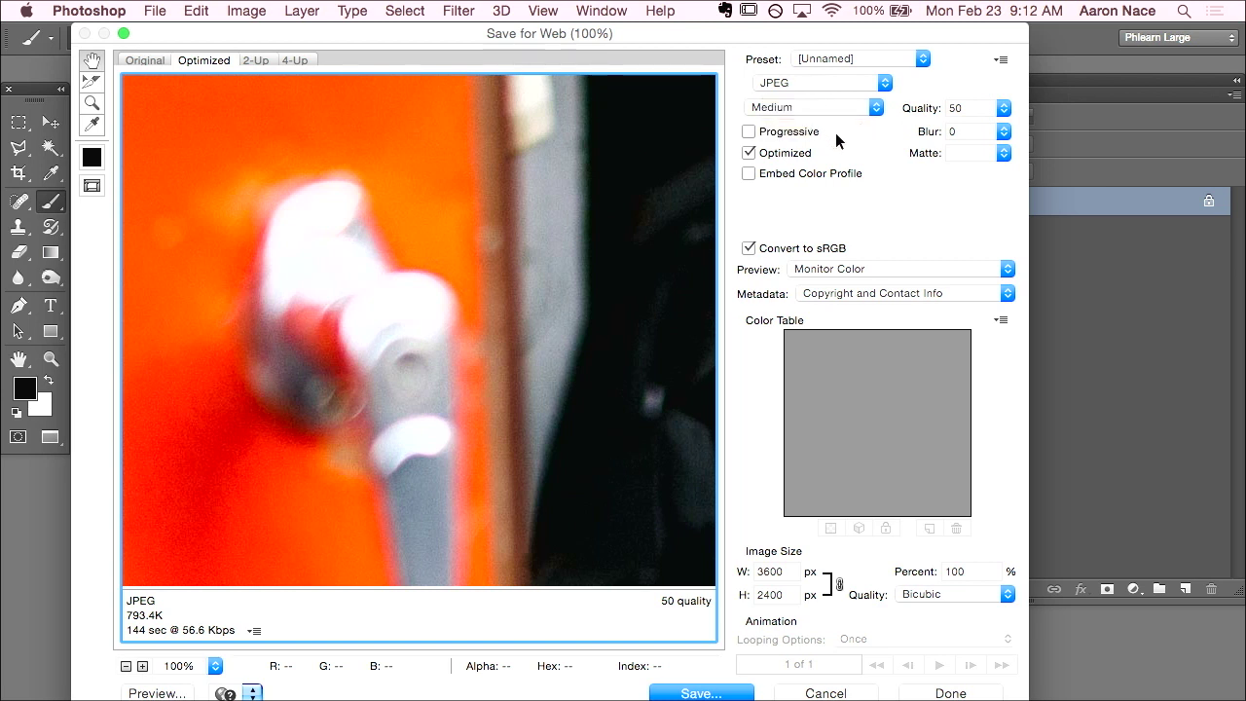
# Pan the Optimized preview toward the darker van interior.
pyautogui.moveTo(642, 259); pyautogui.dragTo(581, 216)
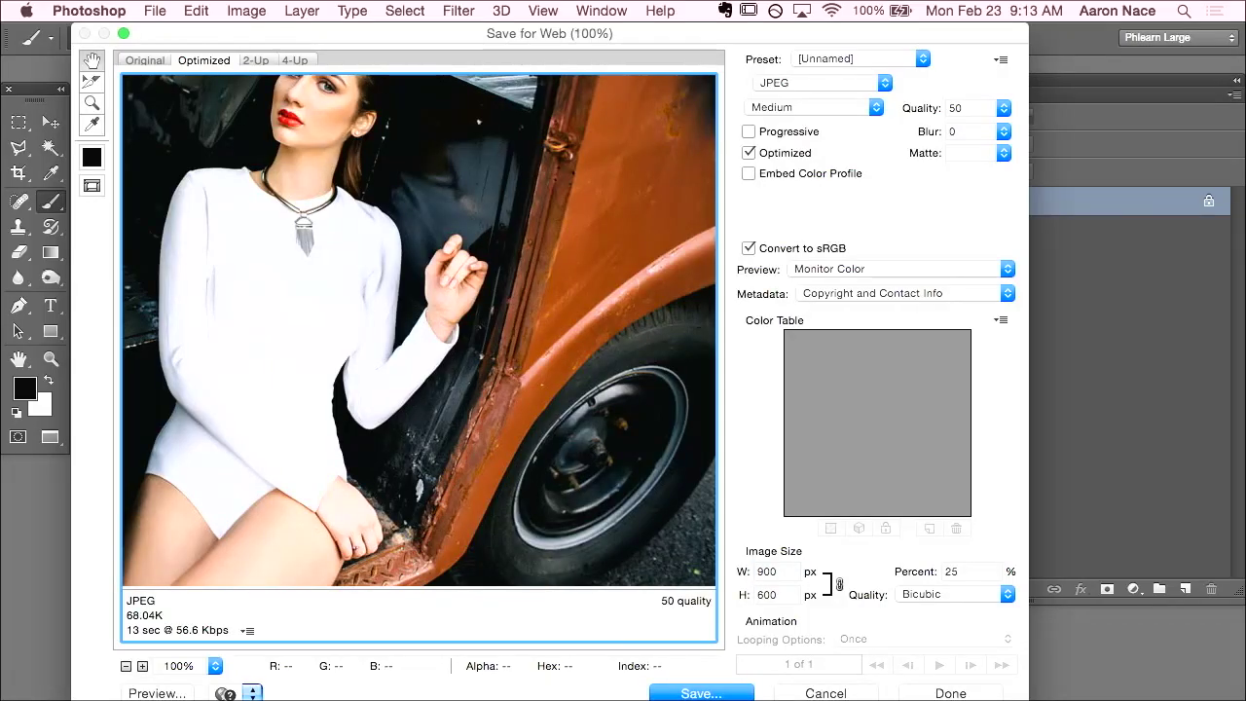
# Zoom the 900×600 export preview to 50% and show the connection-speed options for download estimates.
pyautogui.click(214, 666)
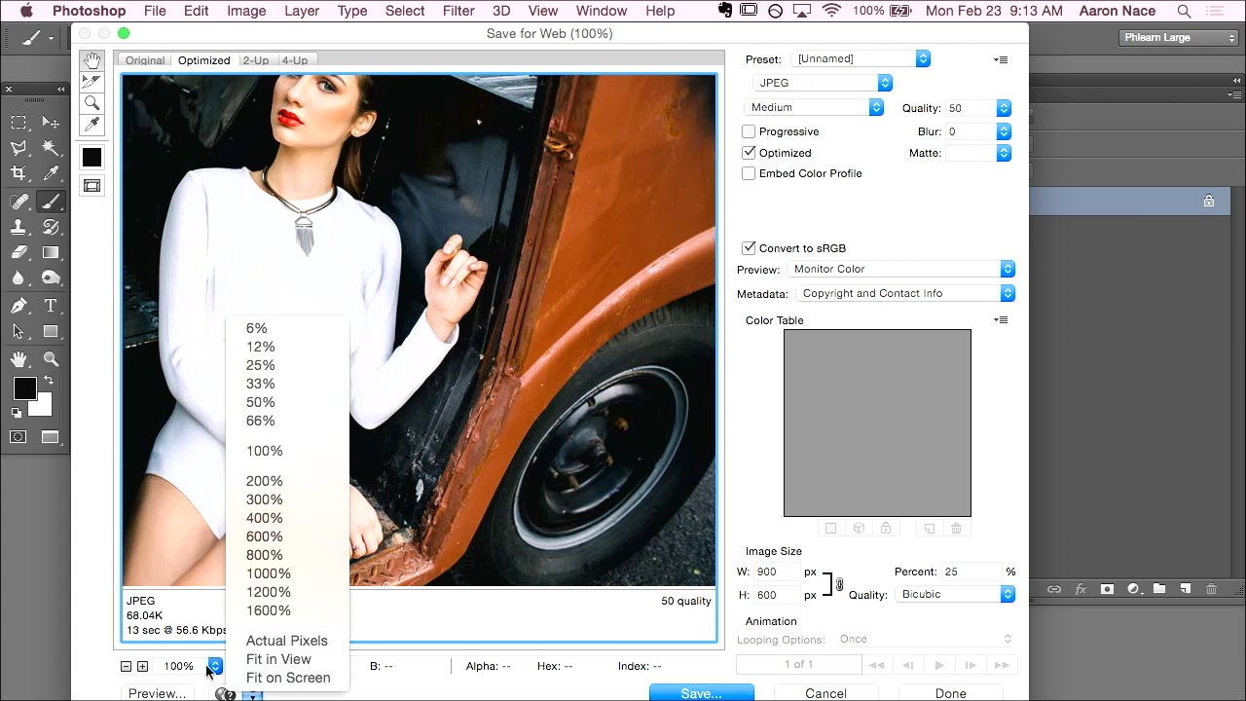
pyautogui.click(283, 404)
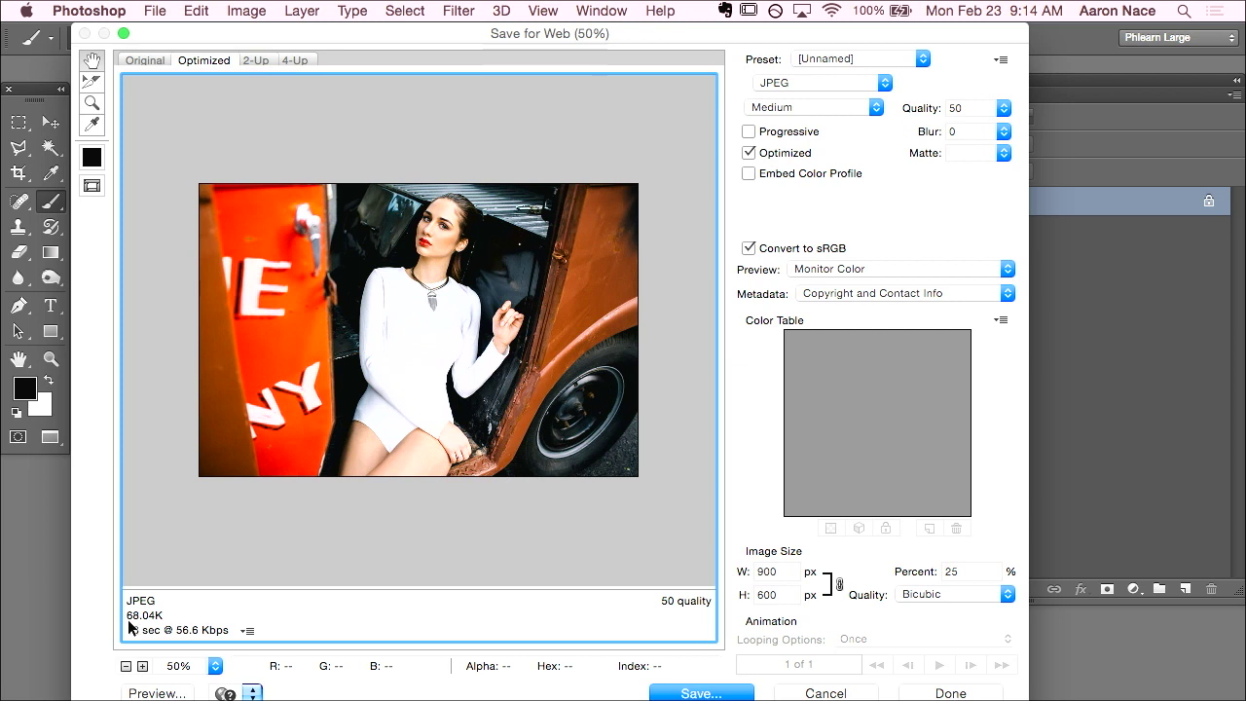
pyautogui.click(248, 631)
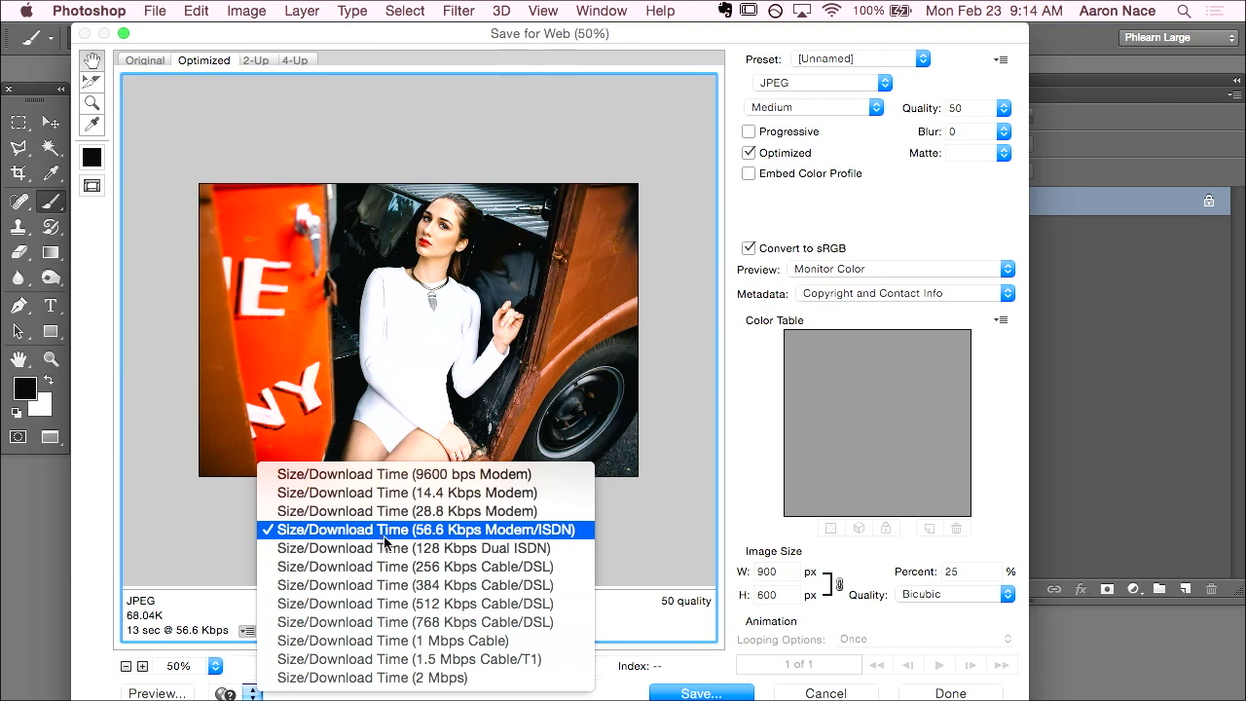
# Set the download estimate to 1.5 Mbps Cable/T1 and raise JPEG quality to 100.
pyautogui.click(400, 661)
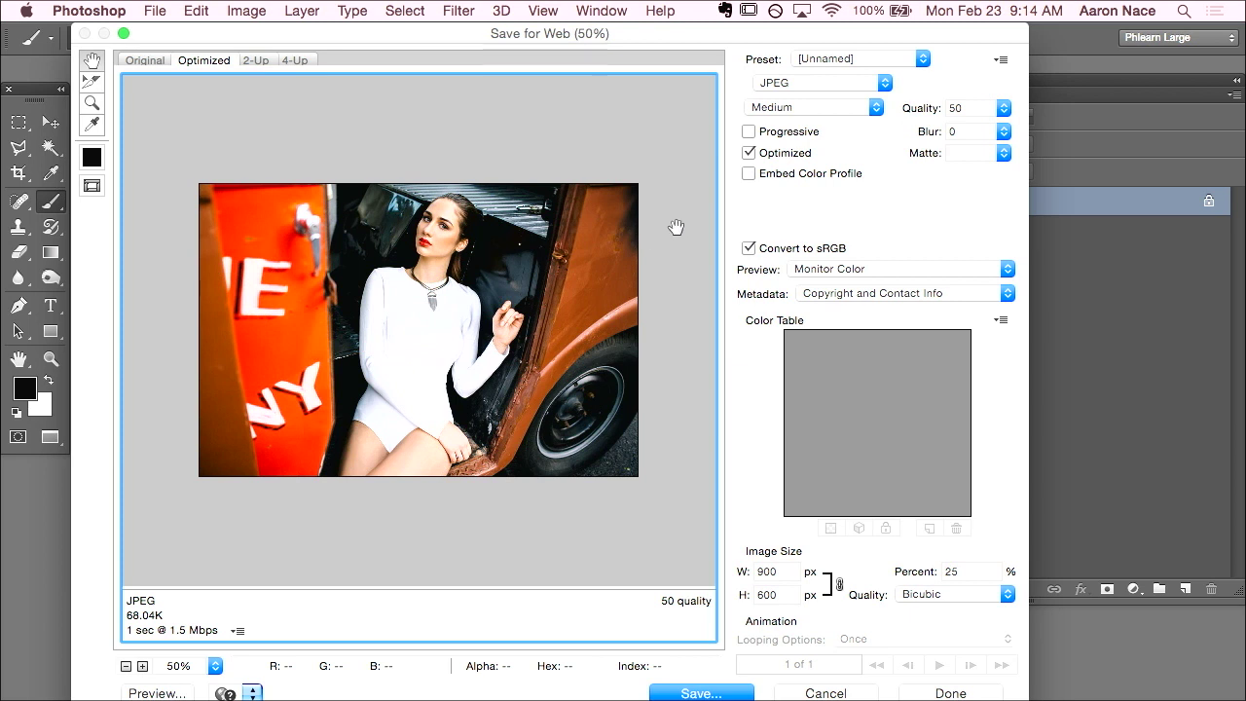
pyautogui.click(1004, 109)
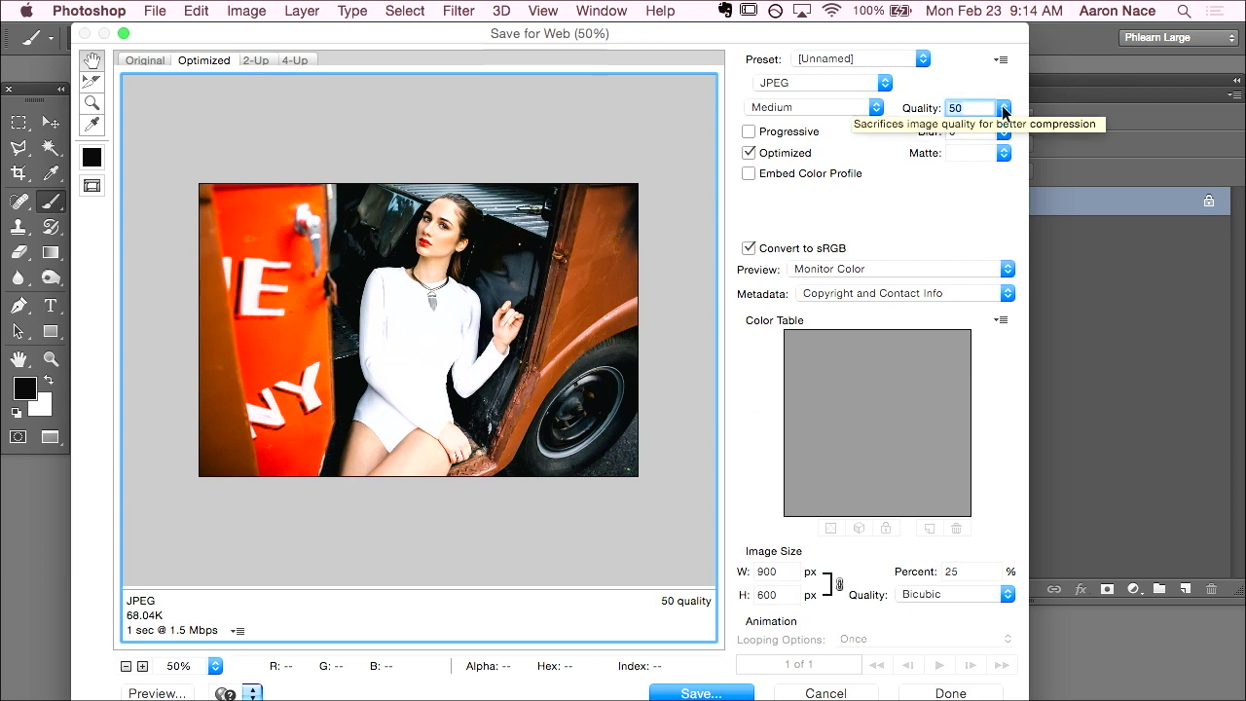
pyautogui.click(1004, 110)
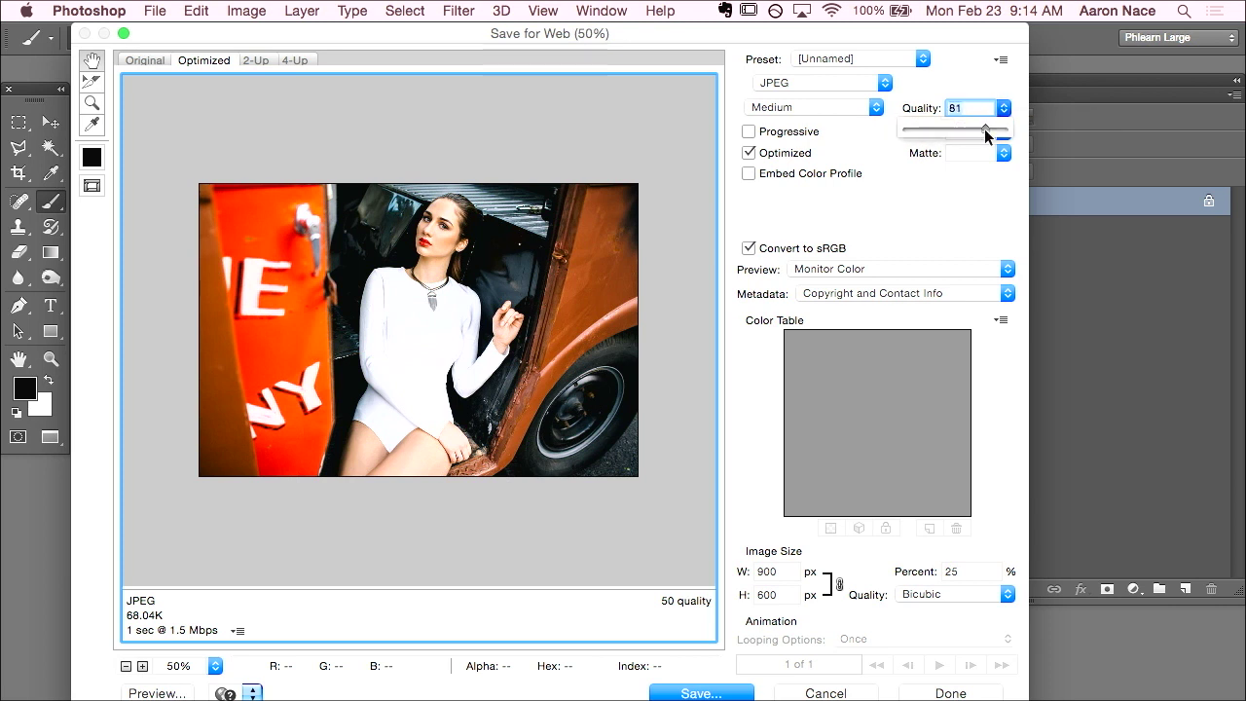
pyautogui.moveTo(986, 129); pyautogui.dragTo(1004, 128)
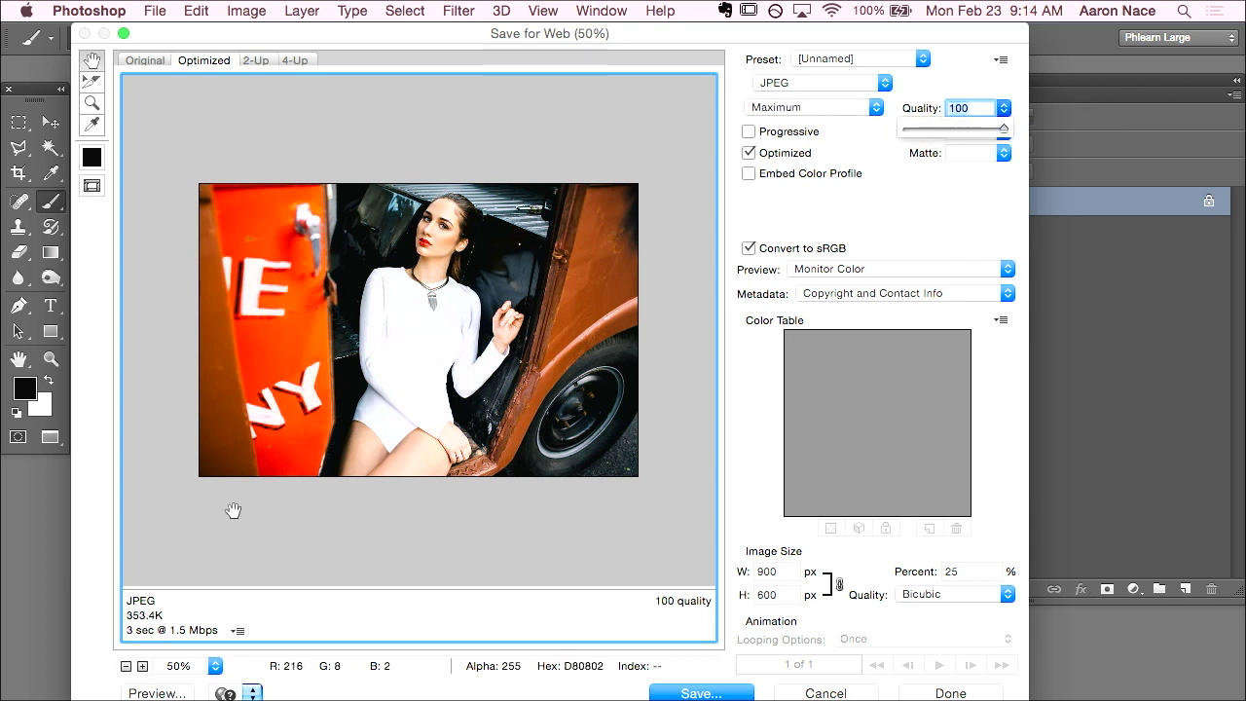
# View the optimized preview at 100% and select the Quality value for replacement.
pyautogui.click(215, 670)
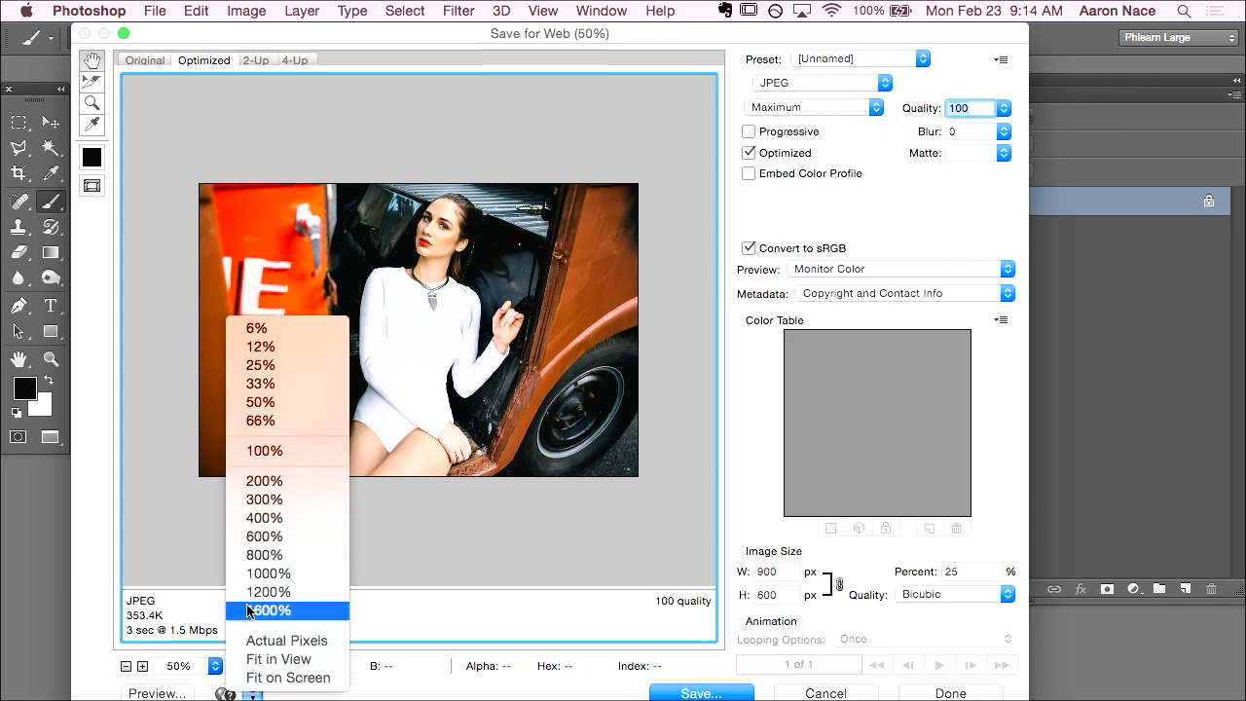
pyautogui.click(263, 451)
pyautogui.scroll(2, 488, 395)
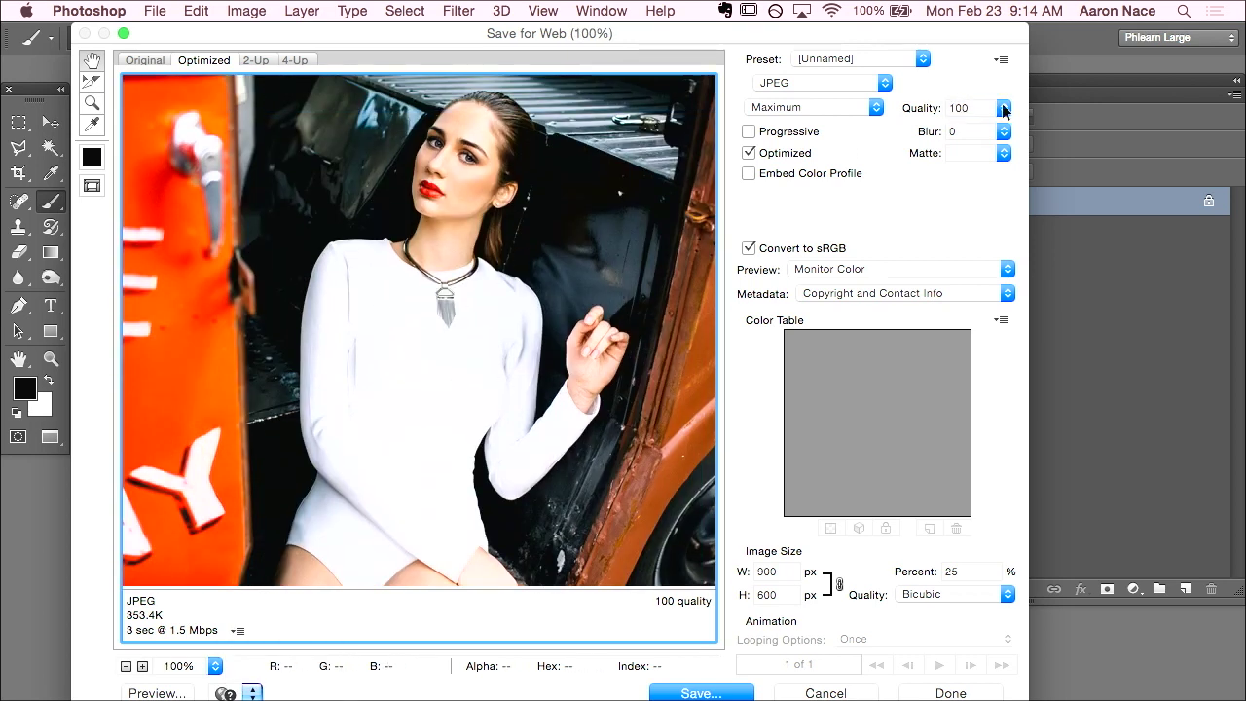
pyautogui.doubleClick(962, 108)
# Try JPEG quality 50, 25, 10 and 2, ending at 100 (353.4K, about 3 sec).
pyautogui.write('50')
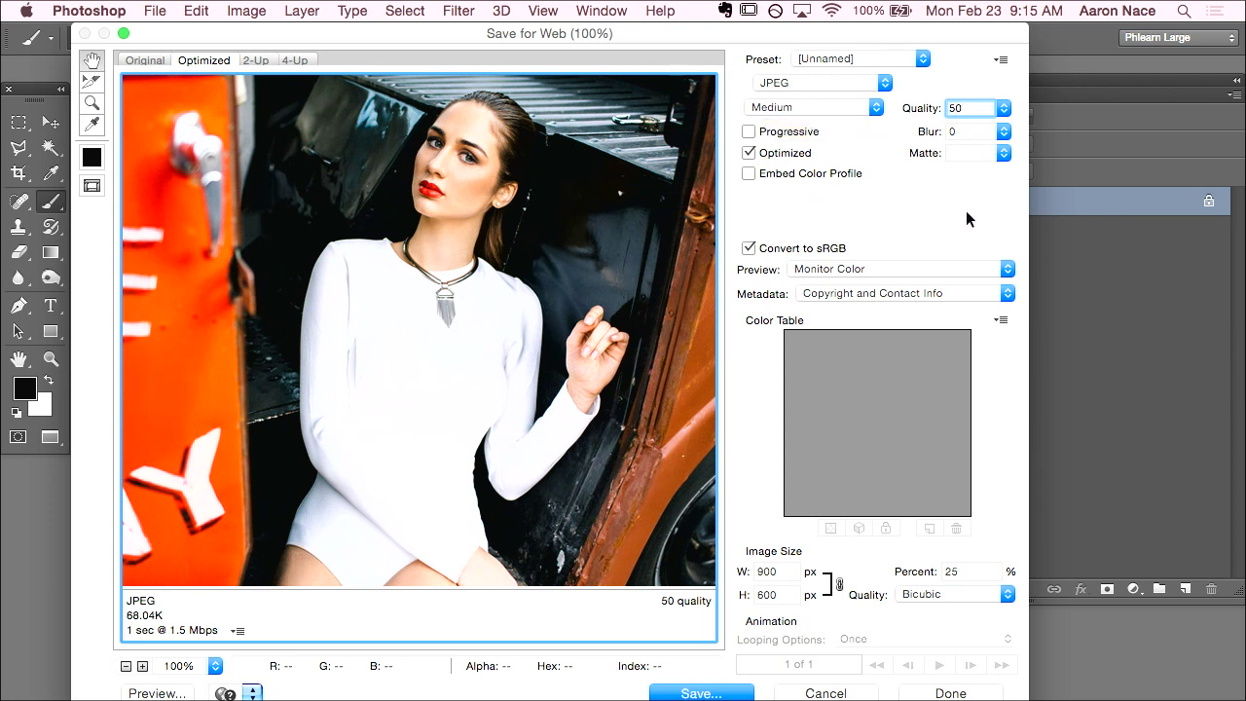
pyautogui.press('Right')
pyautogui.click(906, 114)
pyautogui.write('25')
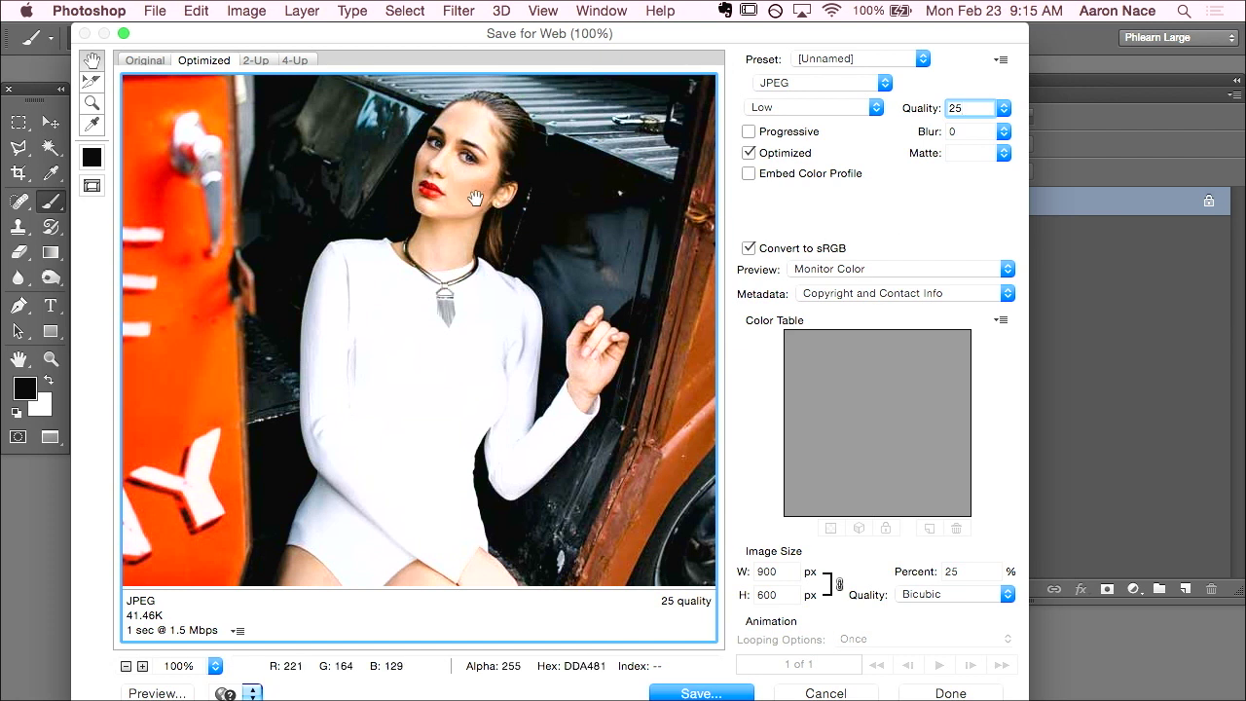
pyautogui.click(904, 115)
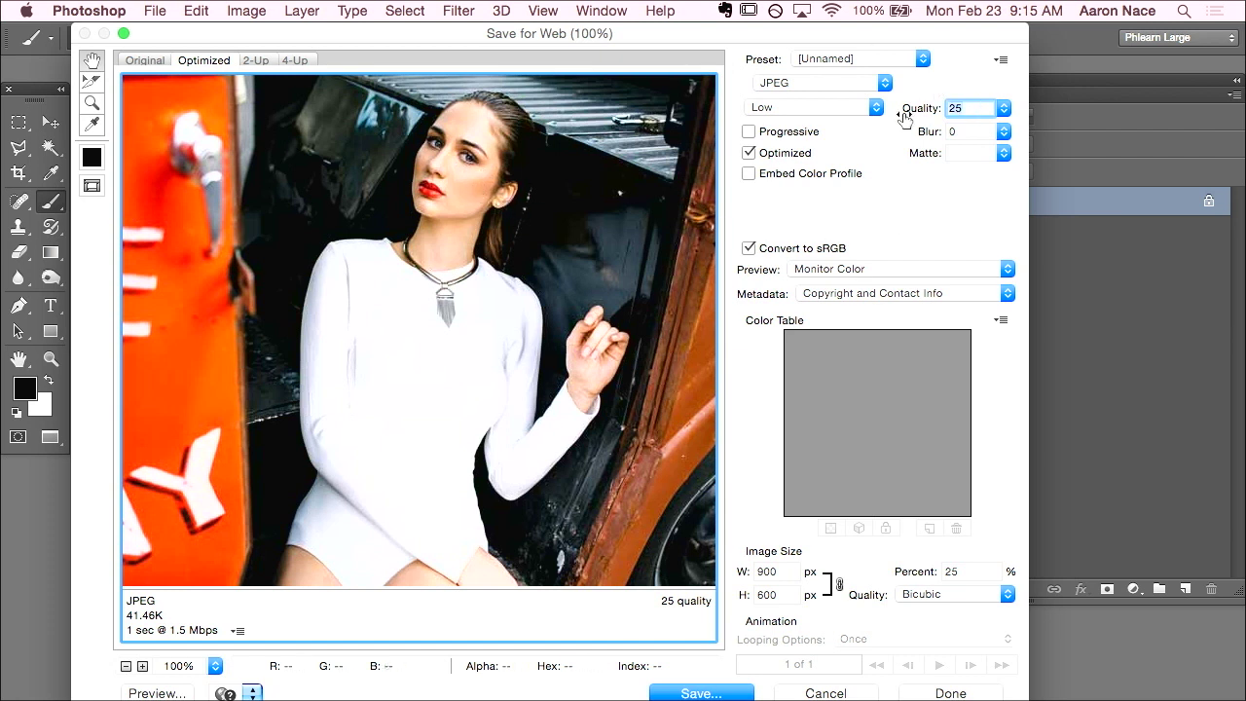
pyautogui.write('10')
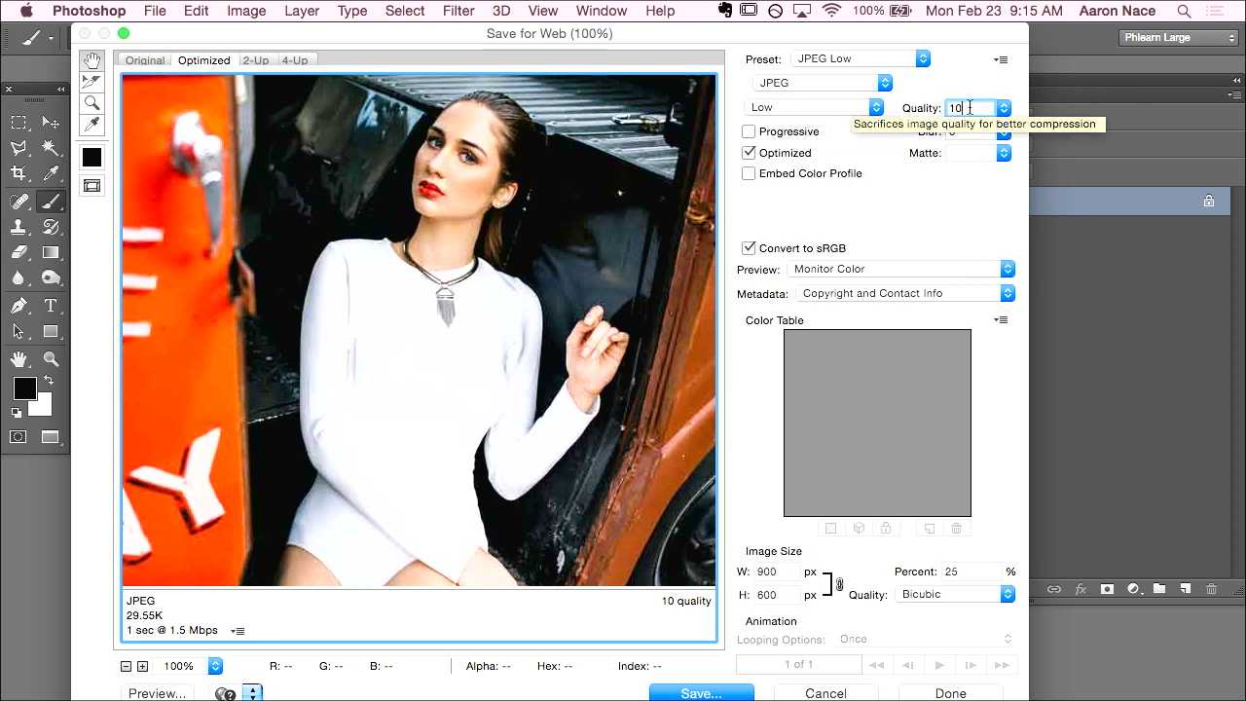
pyautogui.moveTo(941, 109); pyautogui.dragTo(933, 109)
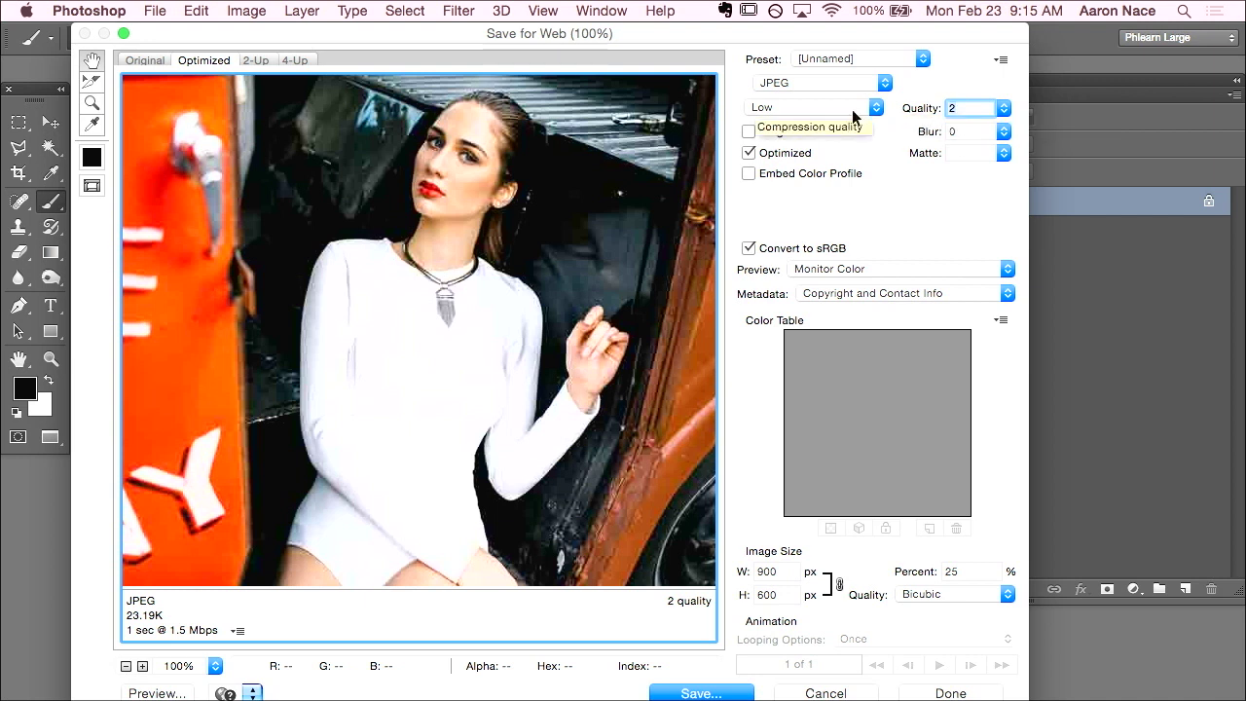
pyautogui.press('BackSpace')
pyautogui.write('100')
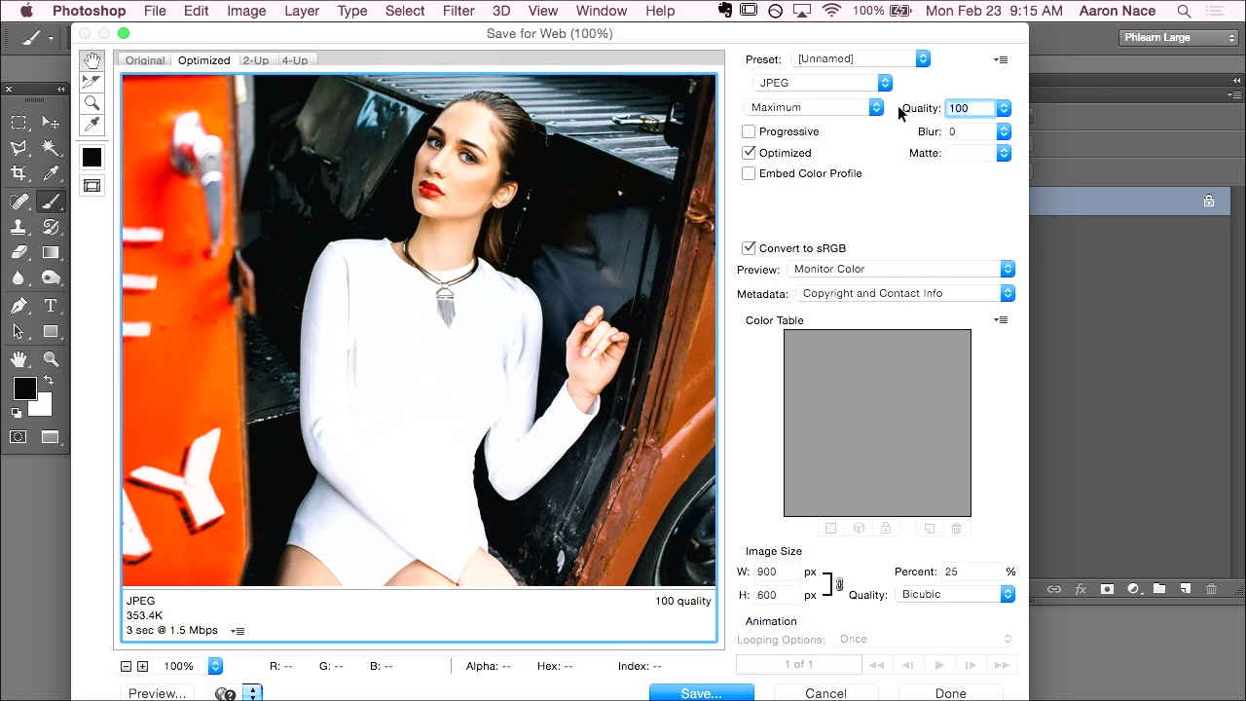
# Enter quality 50 to bring the preview back to 68.04K, and shift the dialog left.
pyautogui.write('50')
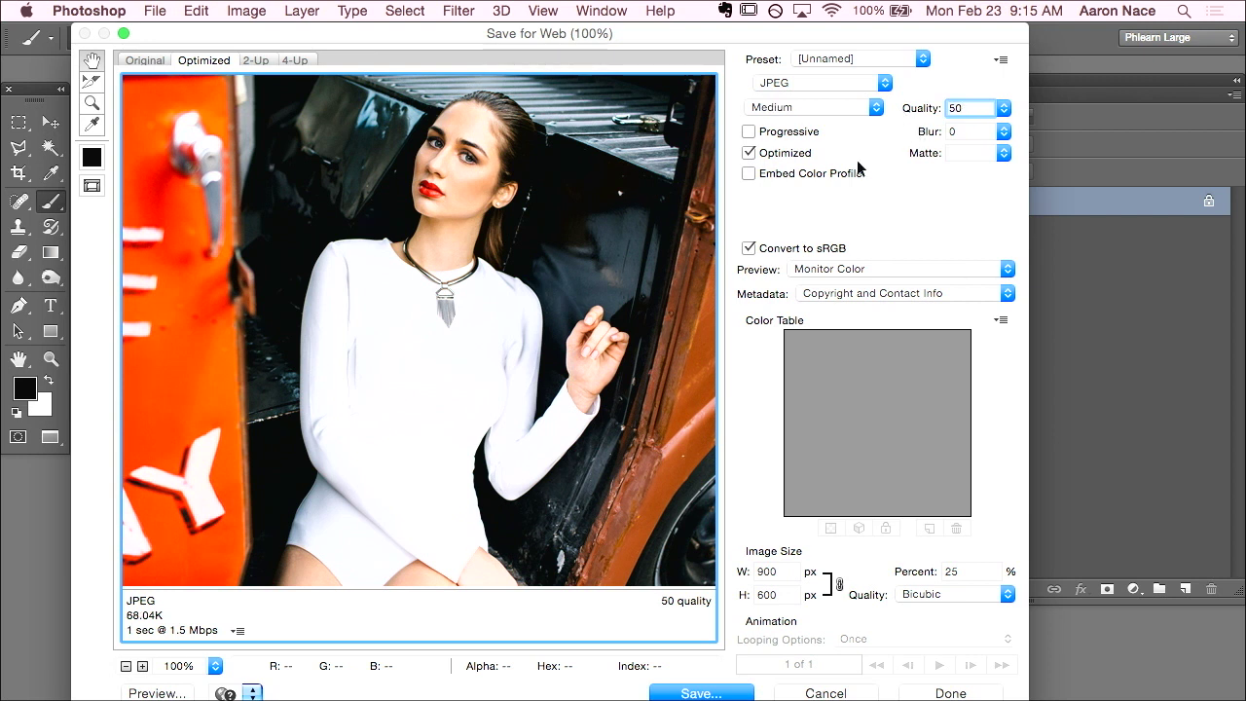
pyautogui.moveTo(833, 29); pyautogui.dragTo(765, 24)
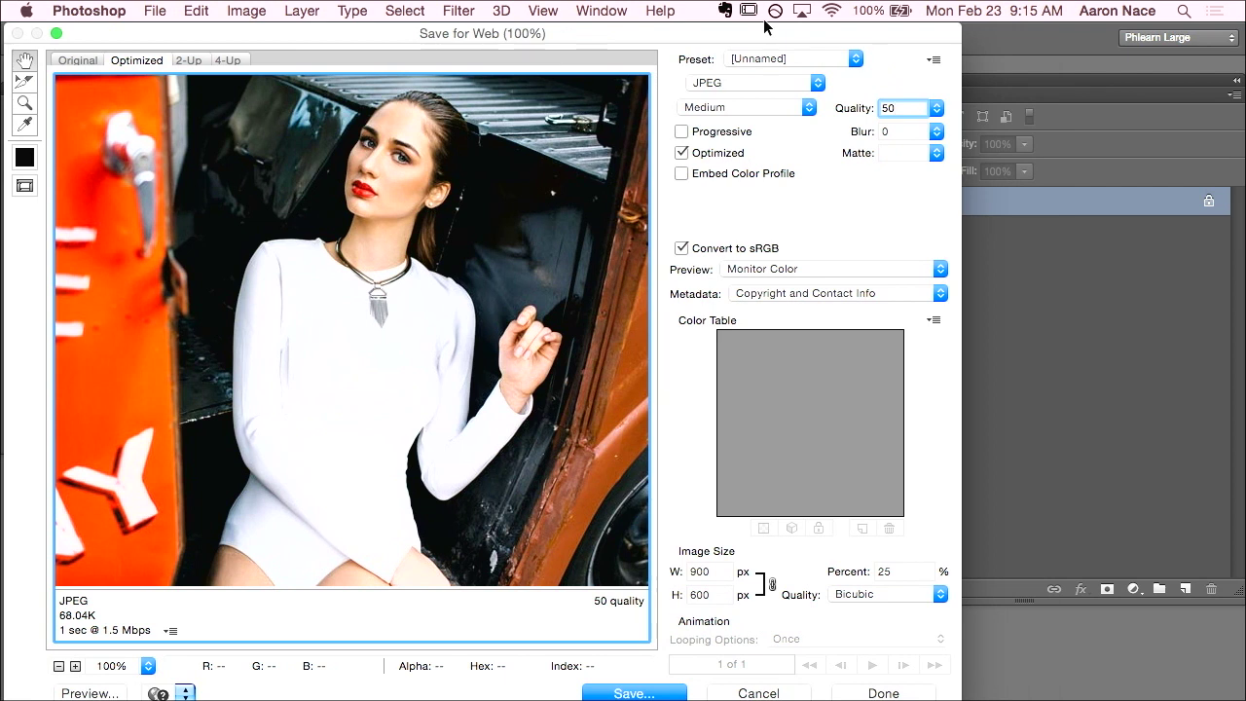
# Preview the optimized JPEG in Chrome as BrowserPreview_tmp.html and scroll through the page.
pyautogui.click(90, 693)
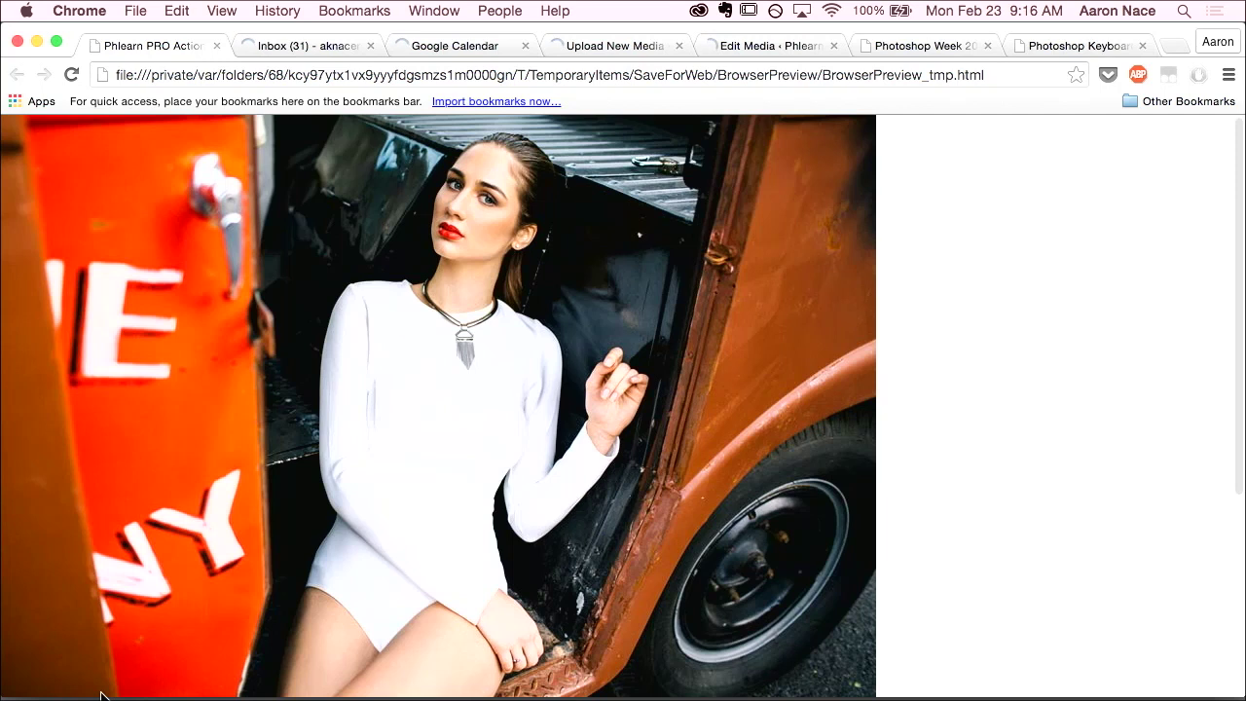
pyautogui.scroll(-5, 904, 244)
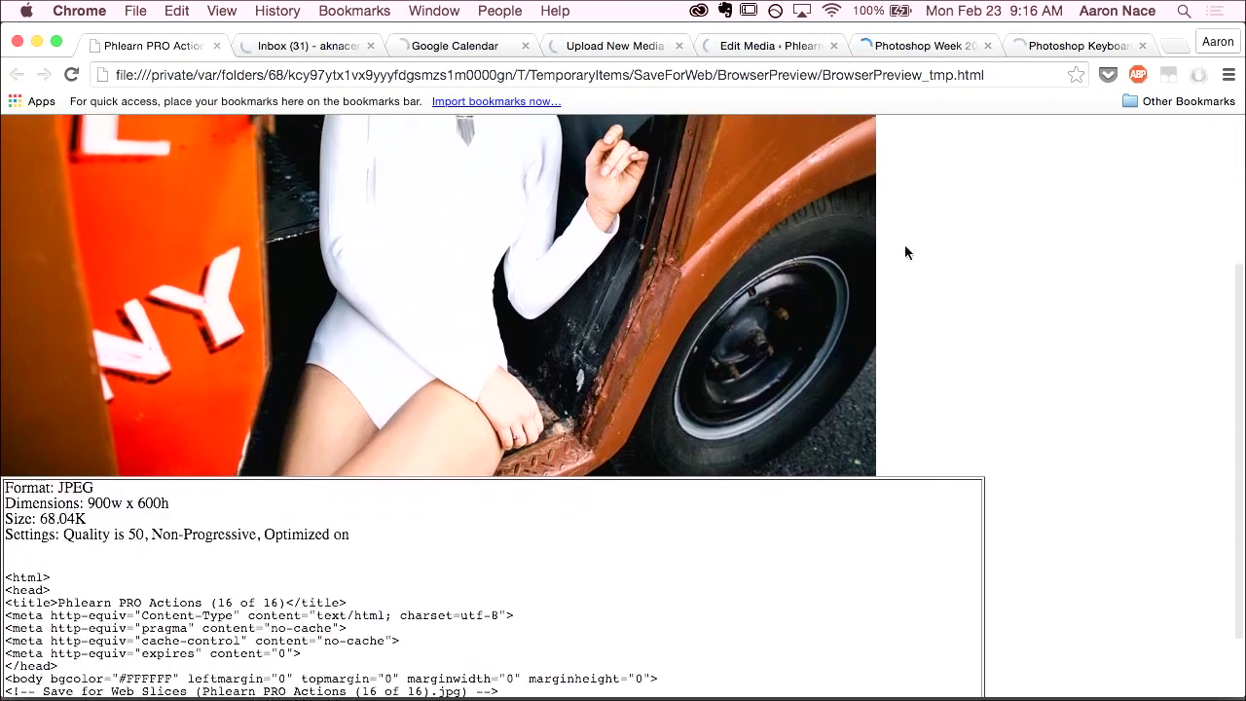
pyautogui.scroll(5, 905, 254)
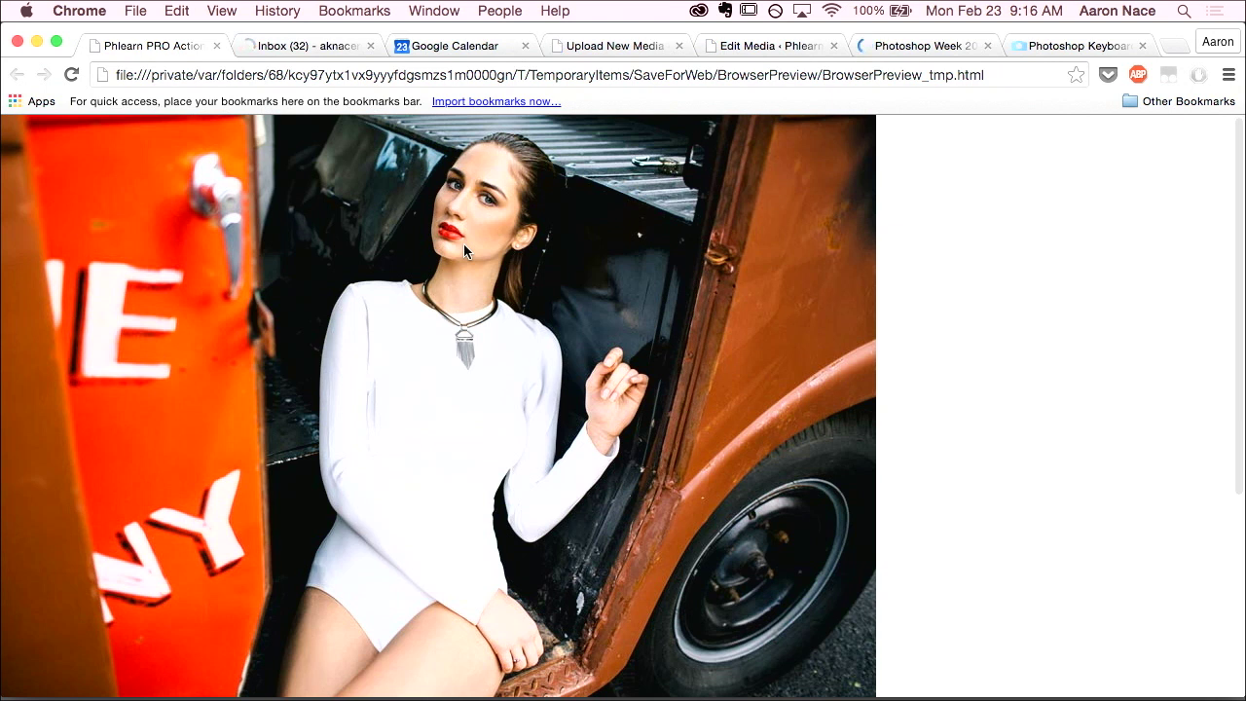
pyautogui.scroll(-3, 657, 197)
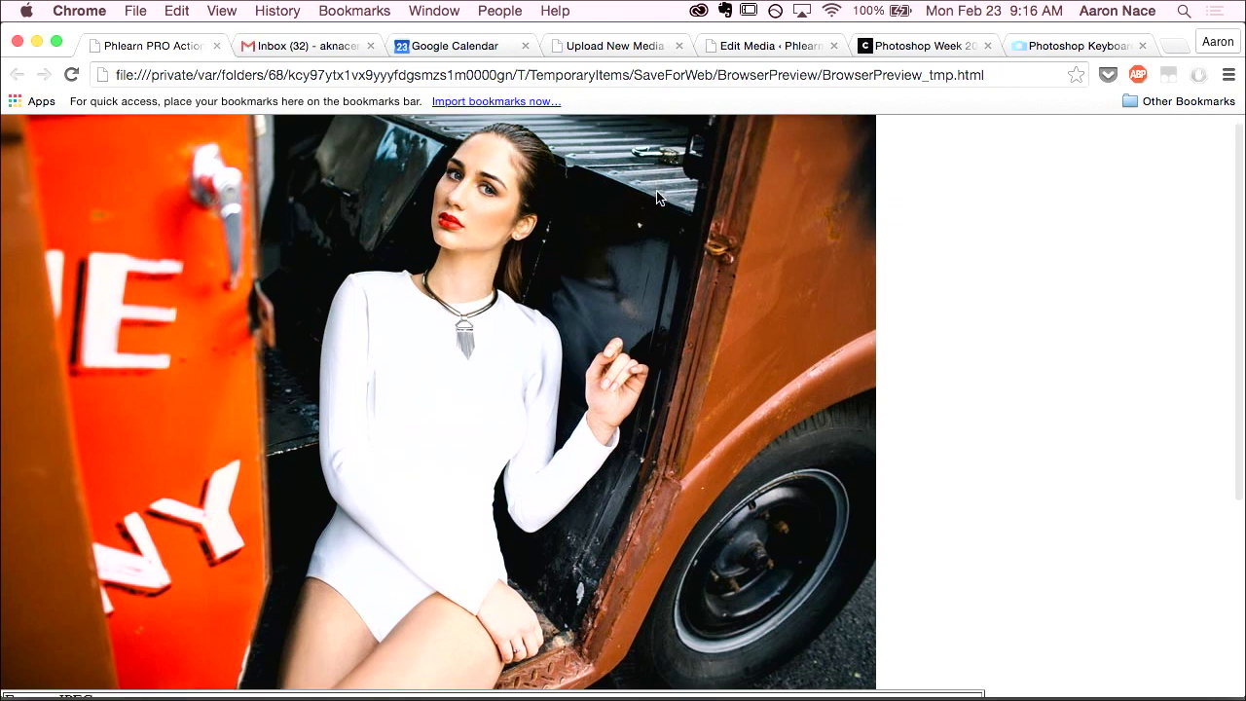
pyautogui.scroll(-10, 657, 198)
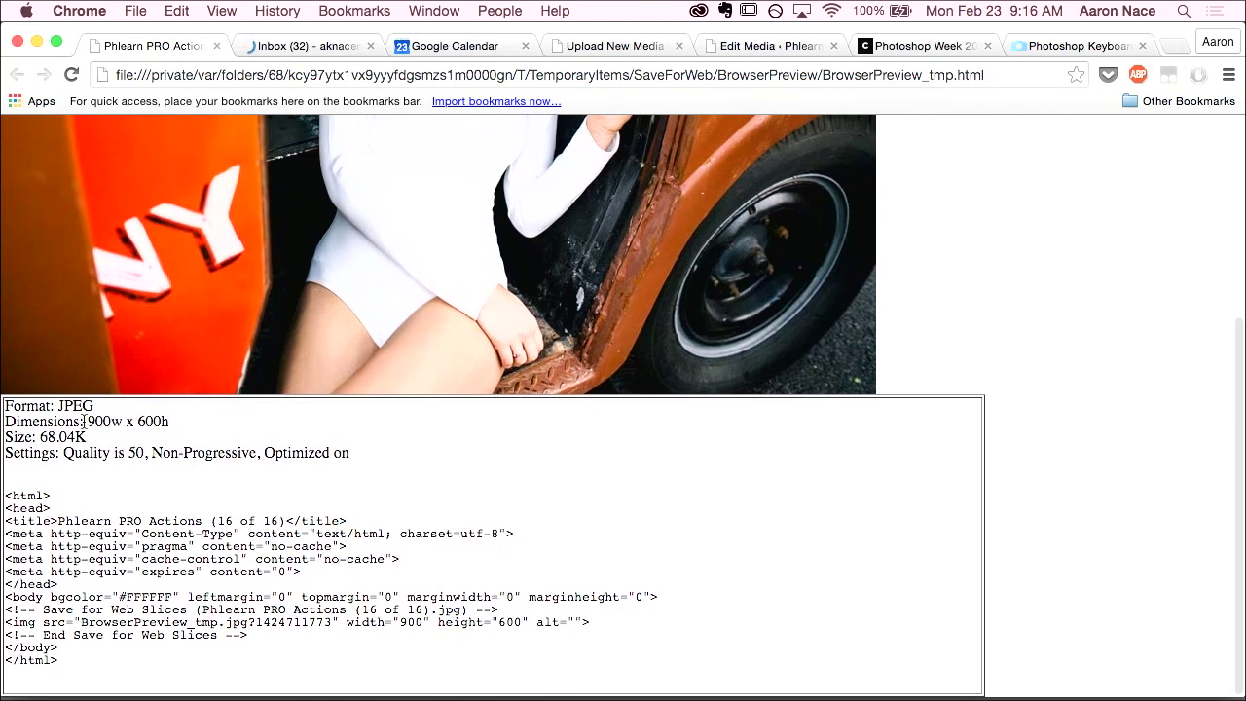
# Highlight the dimensions and settings lines and the HTML source, then switch back to Photoshop.
pyautogui.moveTo(98, 418); pyautogui.dragTo(389, 467)
pyautogui.click(292, 482)
pyautogui.moveTo(110, 516); pyautogui.dragTo(302, 668)
pyautogui.click(302, 668)
pyautogui.scroll(10, 306, 658)
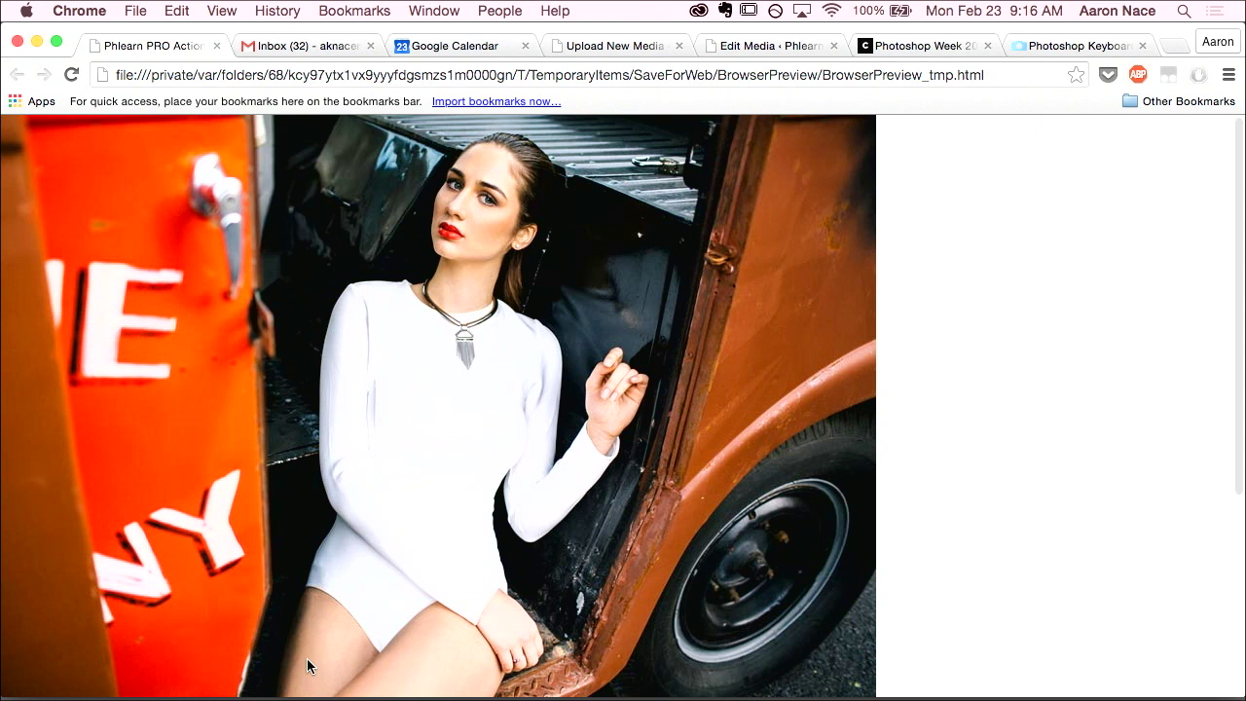
pyautogui.press('super+Tab')
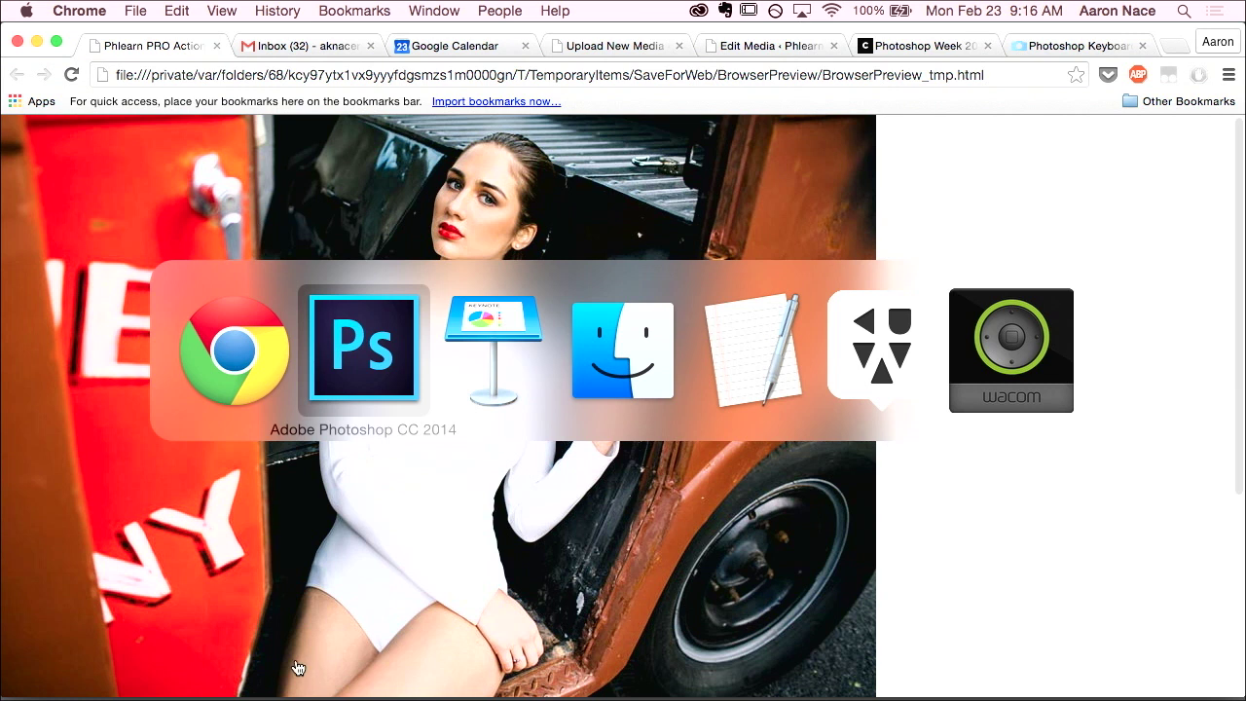
# Save the quality-50 Save for Web JPEG as '10 Tips Web.jpg' in the Class Images folder.
pyautogui.click(357, 376)
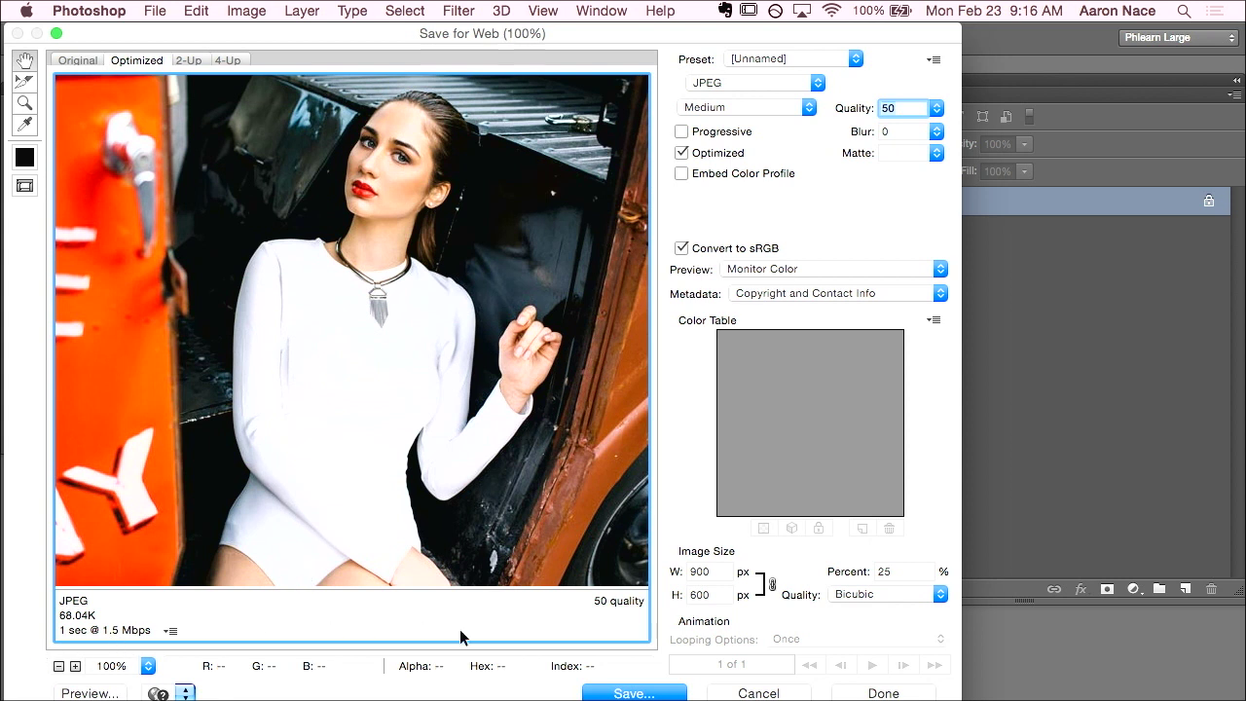
pyautogui.click(633, 694)
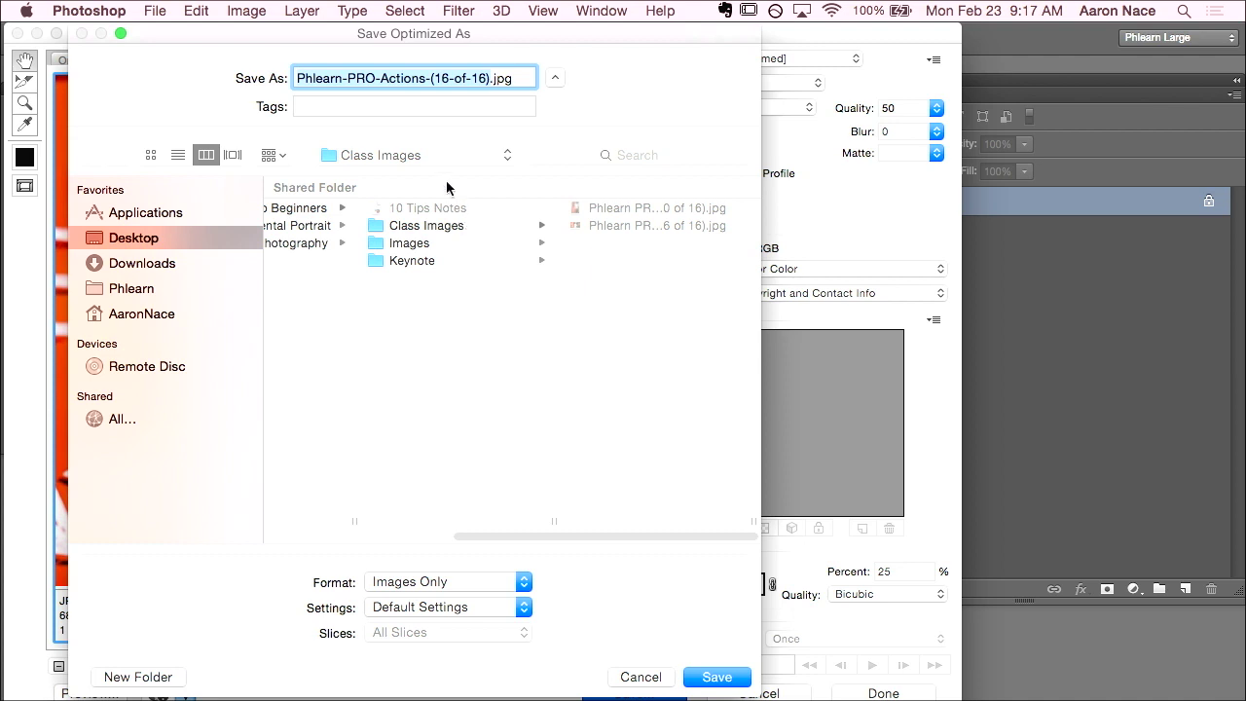
pyautogui.write('10 Tips W')
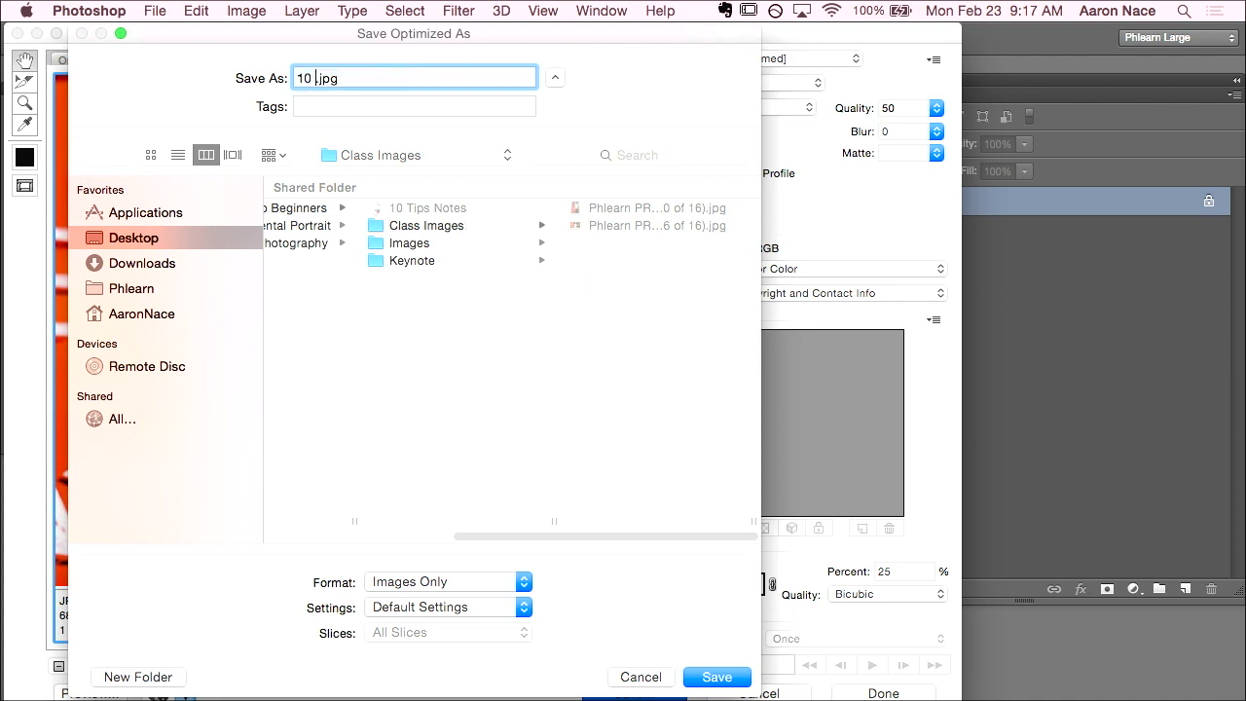
pyautogui.write('eb')
pyautogui.press('Return')
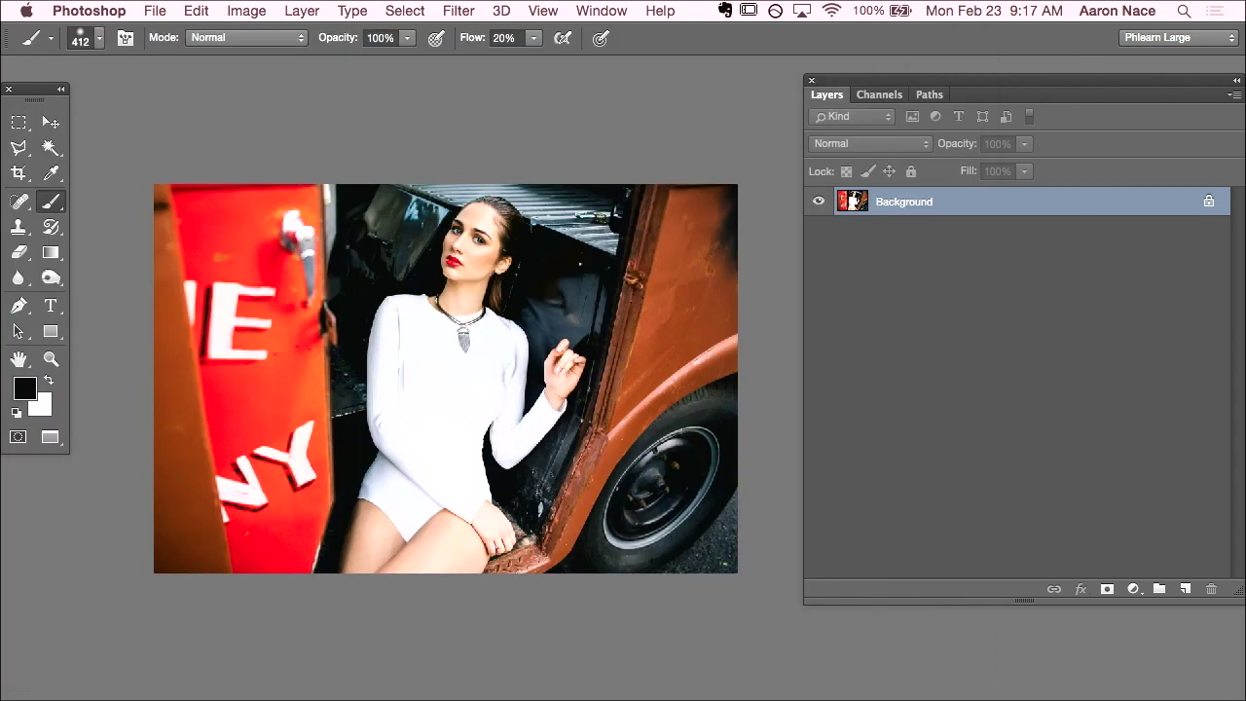